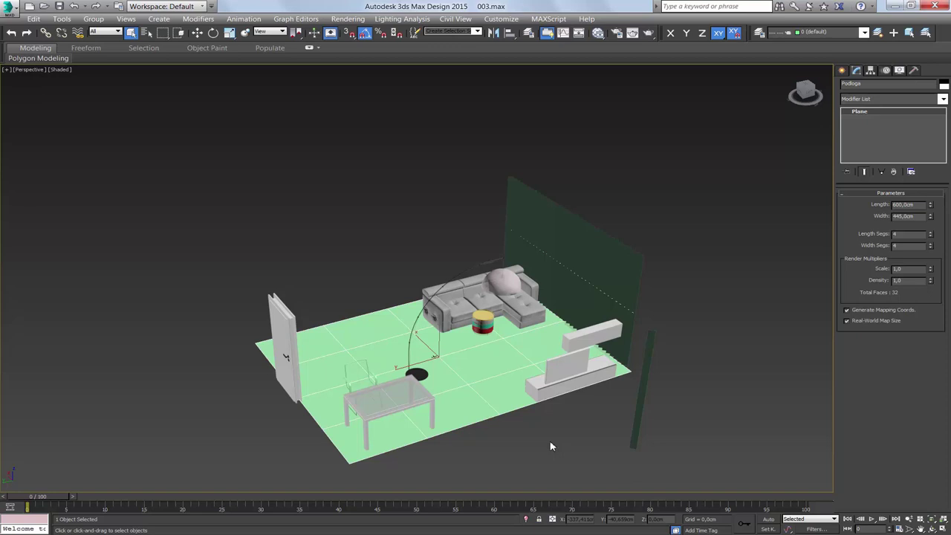
Orbit the view round to the windows and select the right window, FixedWindow002.
alt+middle_drag(789, 276, 703, 263)
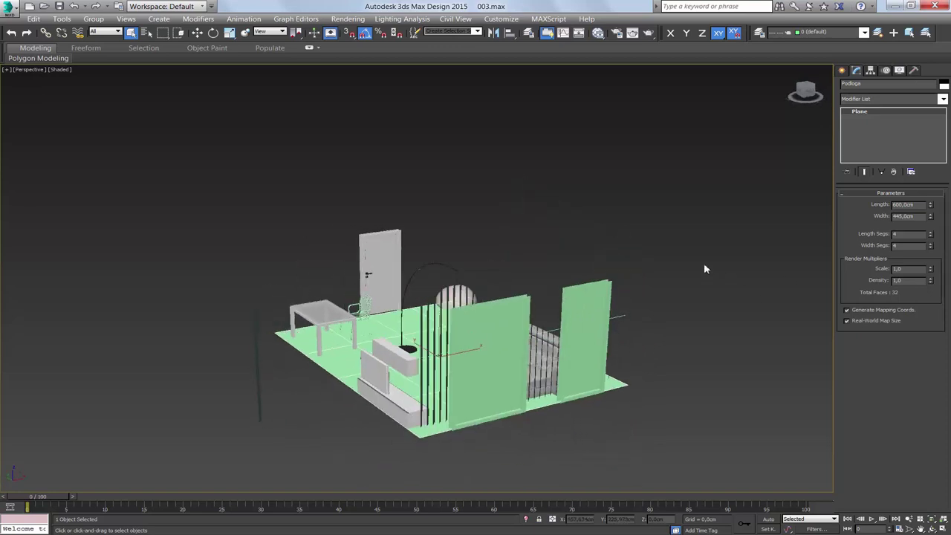
click(585, 306)
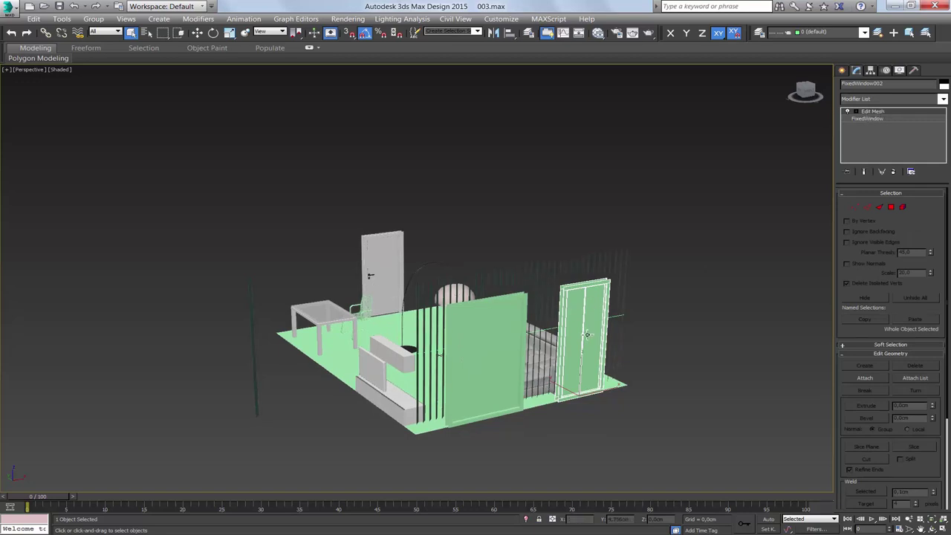
Select the front window FixedWindow001 and bring its Edit Geometry rollout into view.
click(496, 369)
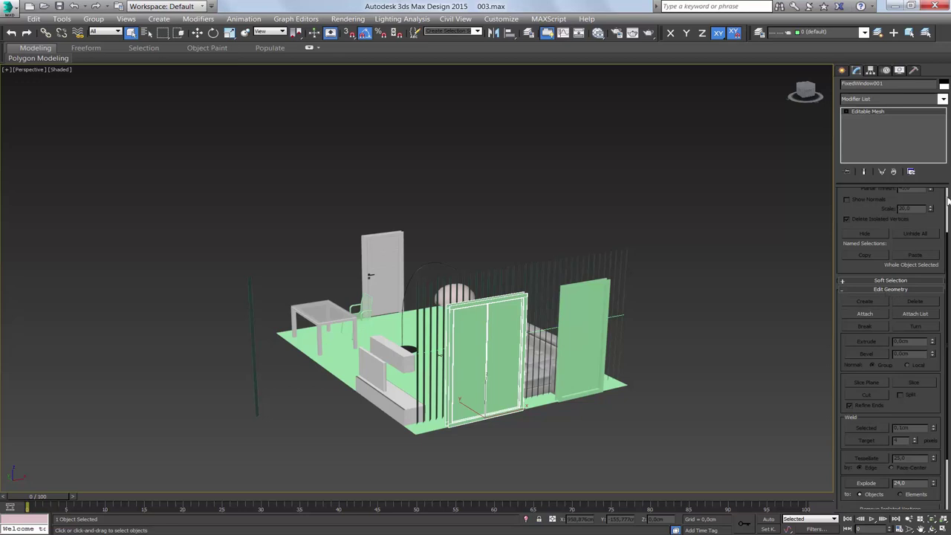
scroll(945, 354, up, 2)
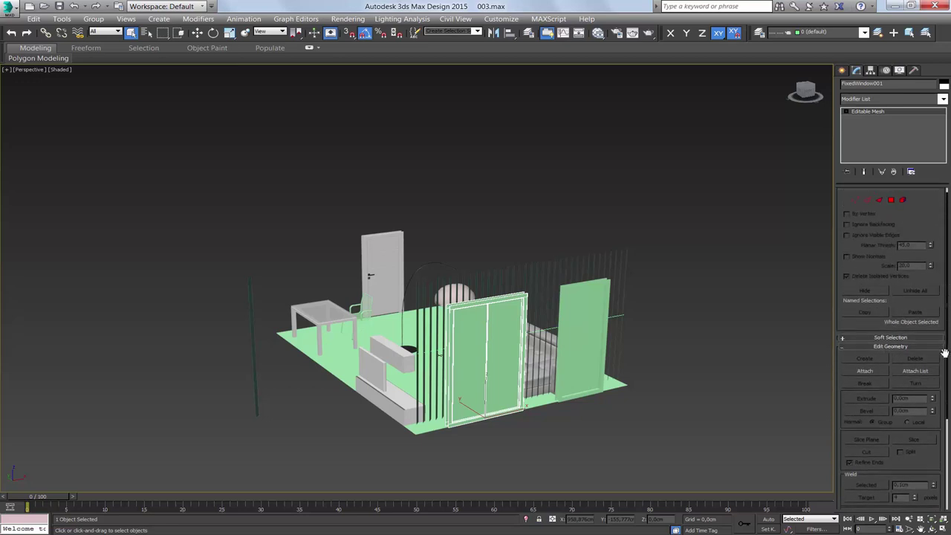
scroll(945, 353, up, 1)
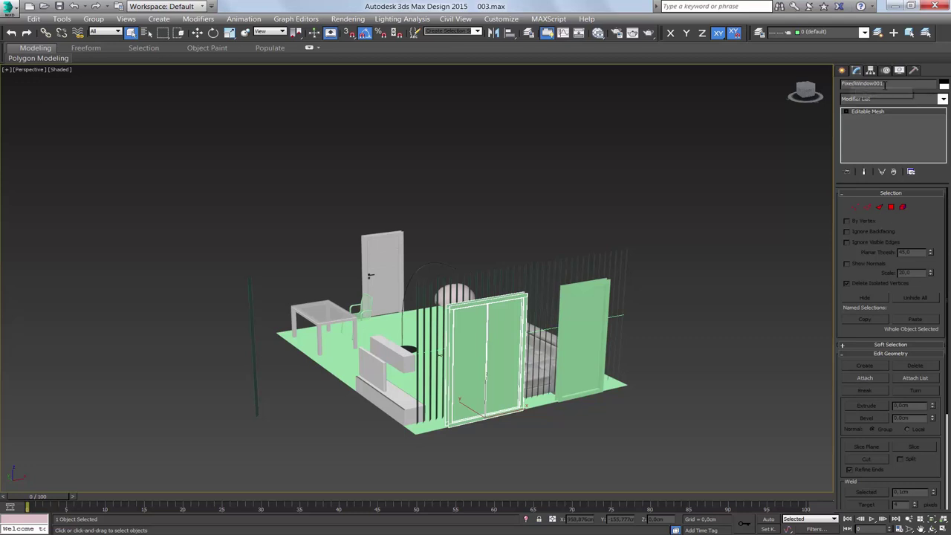
Attach the right window into FixedWindow001's mesh, nudge it slightly, and rename it Okna.
click(865, 378)
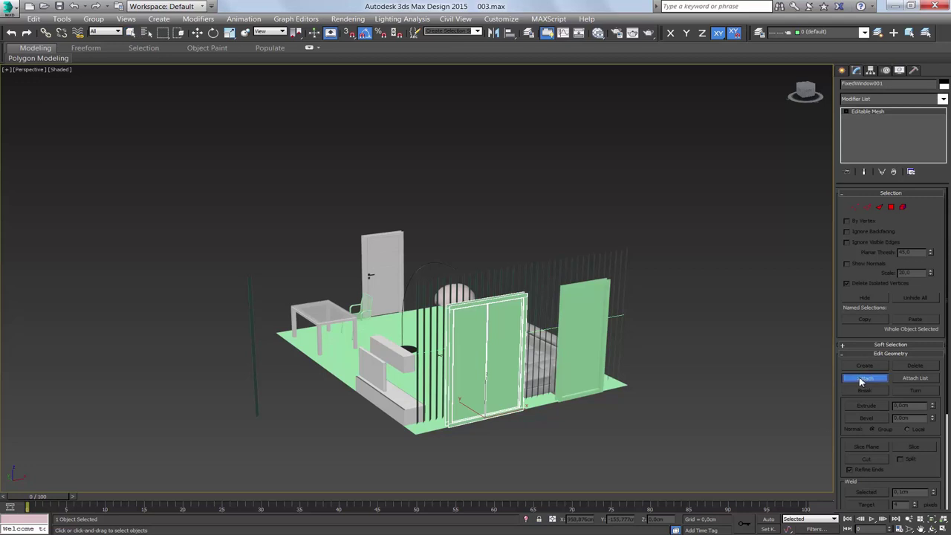
click(591, 325)
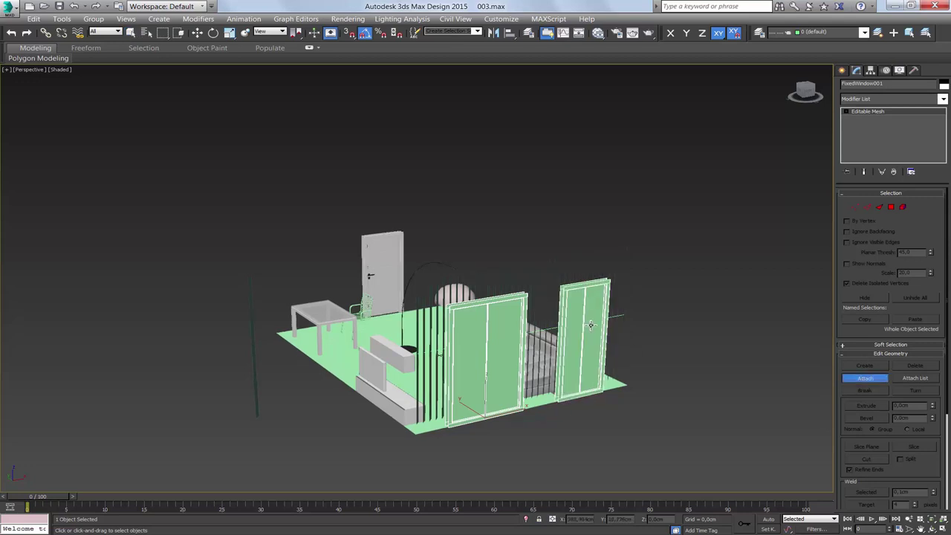
click(866, 382)
mouse_move(520, 412)
mouse_down()
mouse_move(495, 432)
mouse_move(520, 425)
mouse_up()
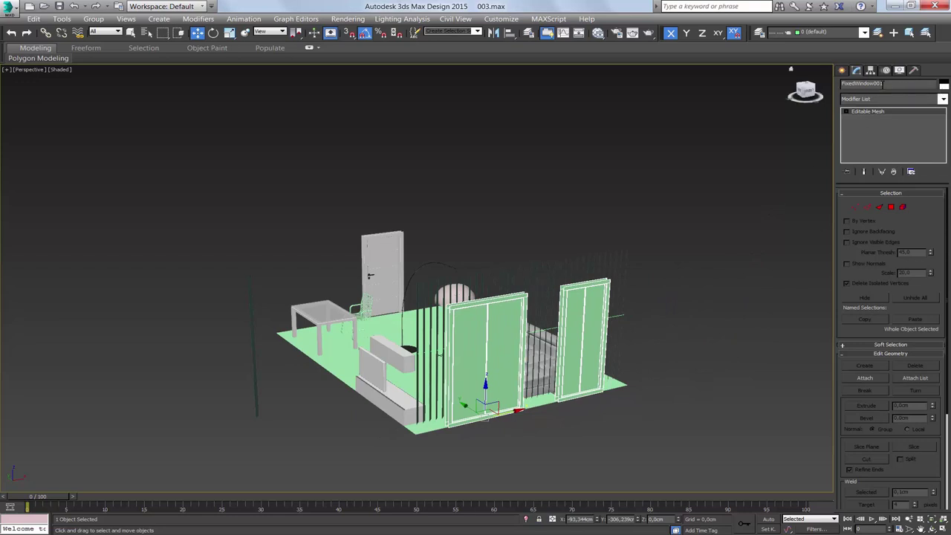
double_click(882, 83)
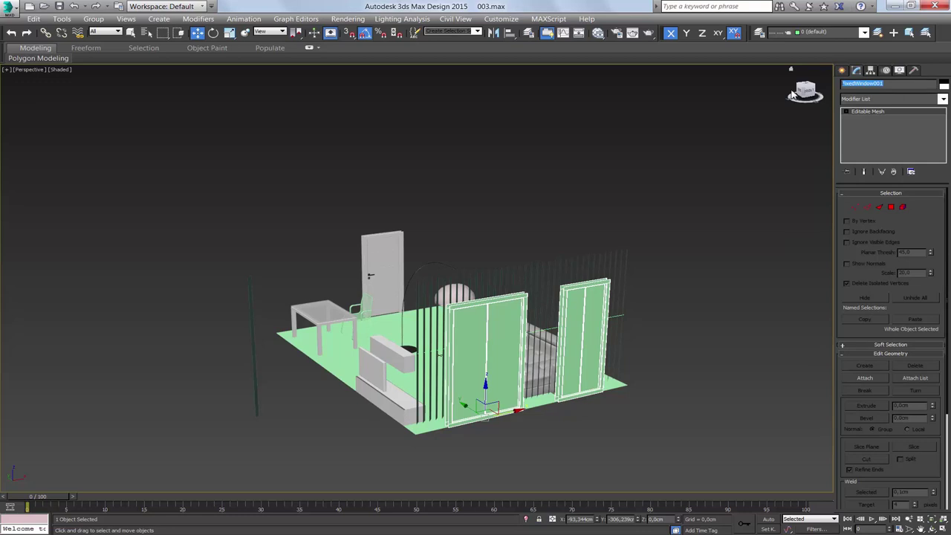
text(Okna)
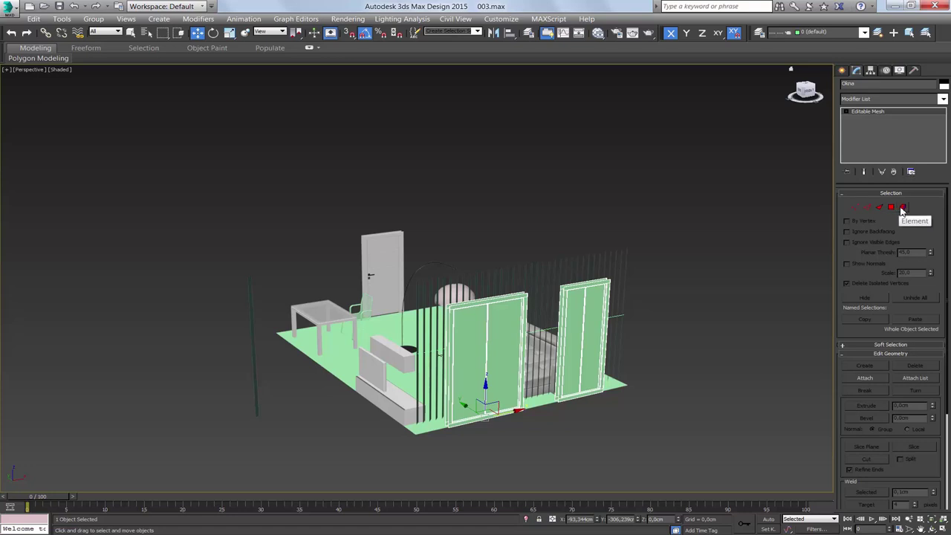
click(903, 208)
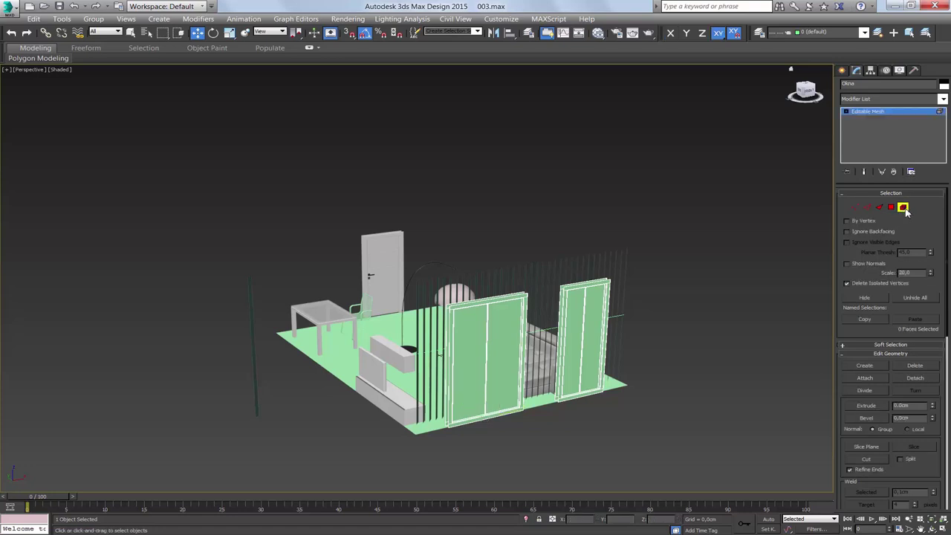
click(506, 311)
click(587, 297)
key(F2)
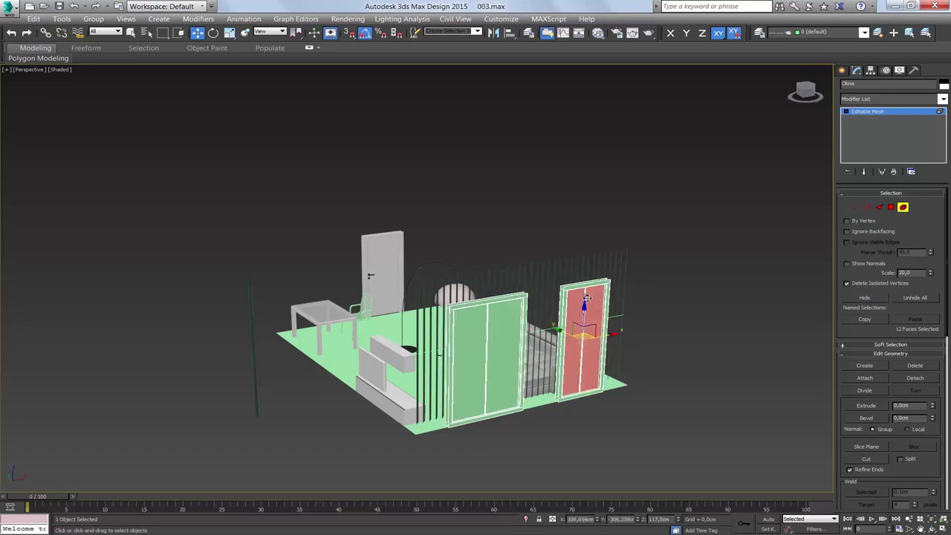
click(491, 329)
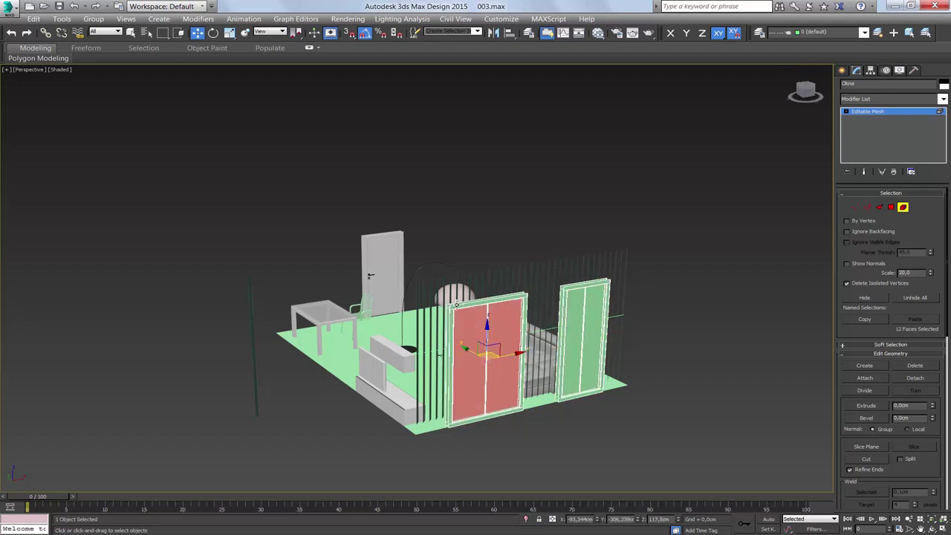
click(454, 306)
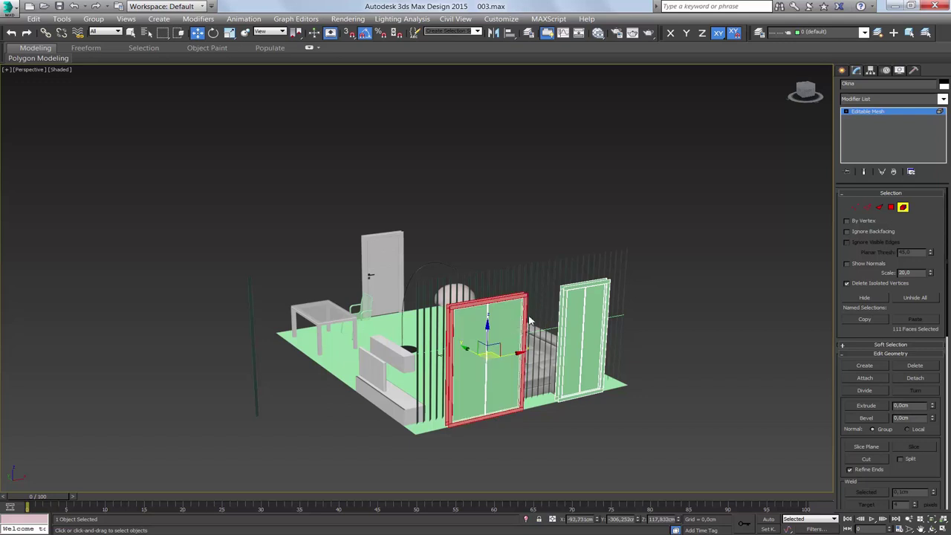
click(513, 311)
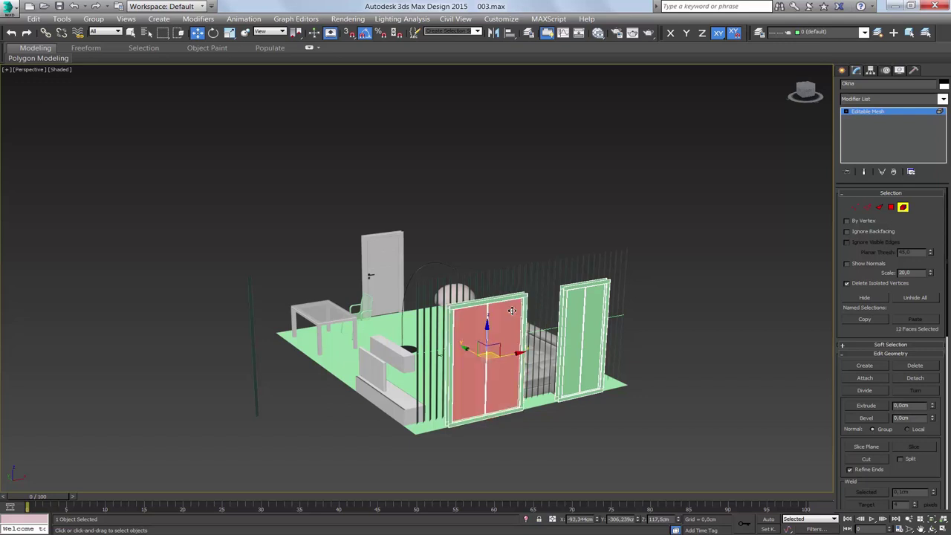
click(573, 311)
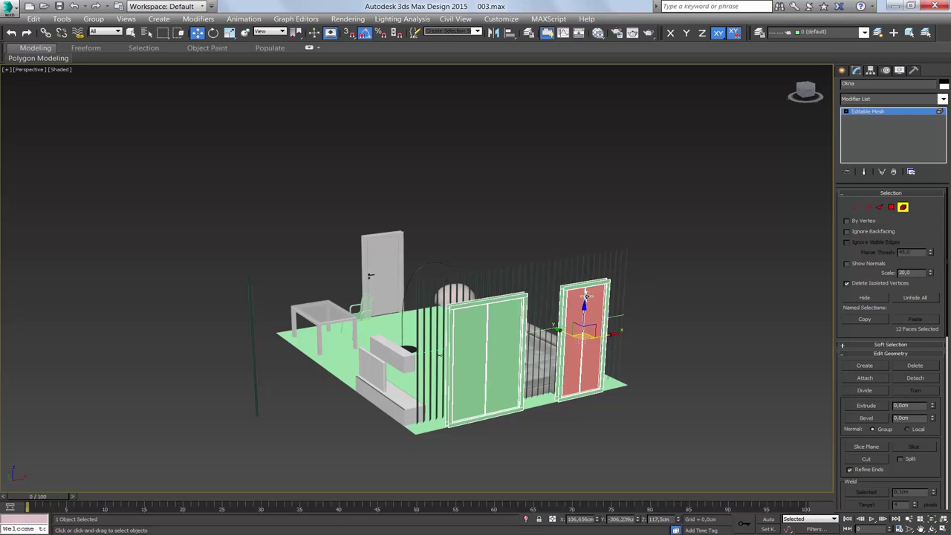
click(583, 299)
key(q)
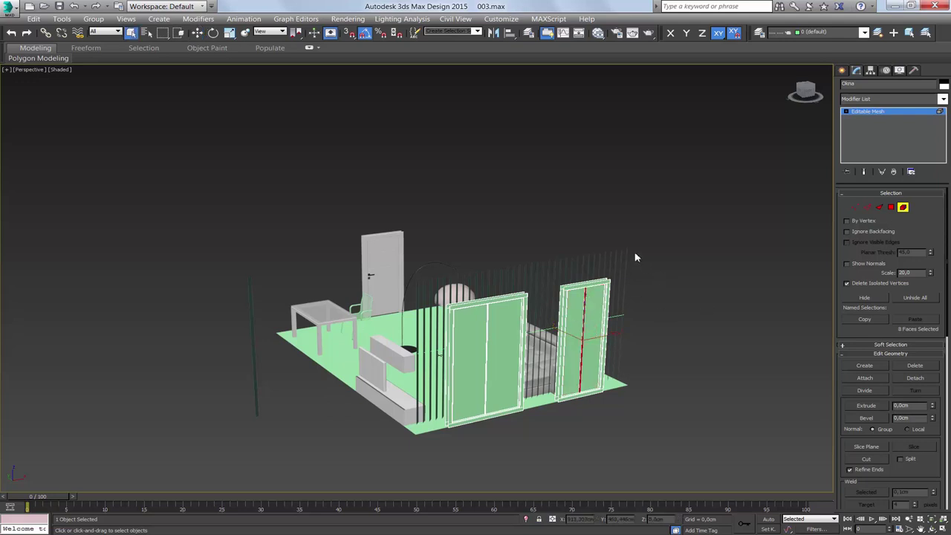
Leave sub-object mode and save the scene incrementally as 004.max.
click(903, 208)
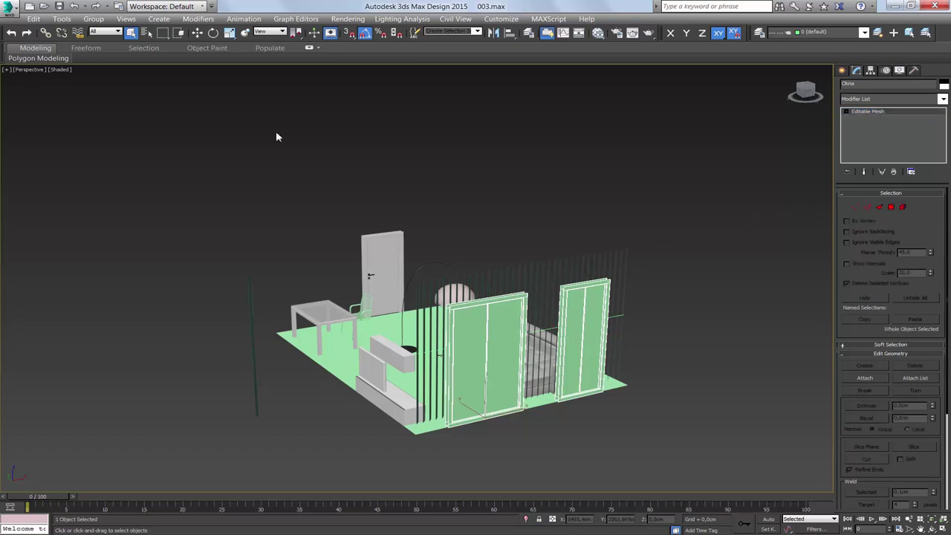
click(13, 8)
mouse_move(44, 131)
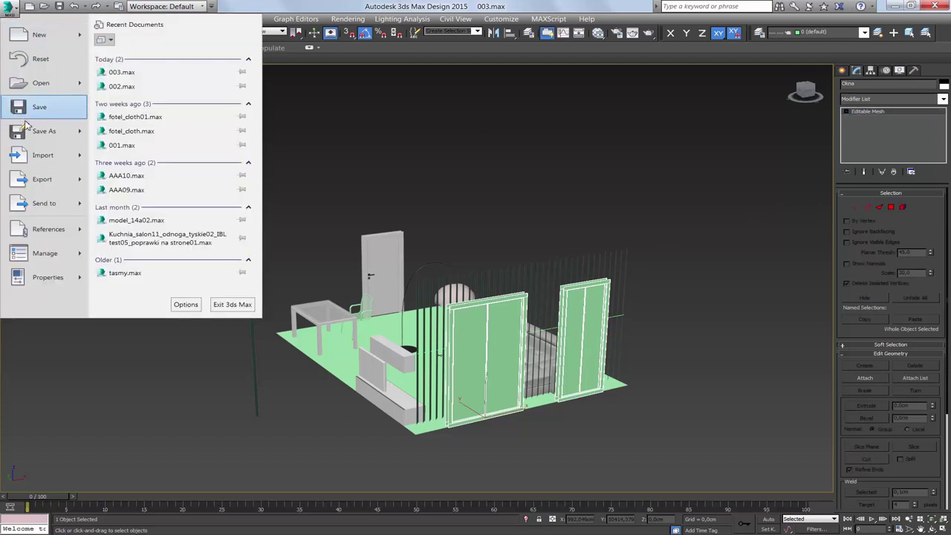
click(101, 59)
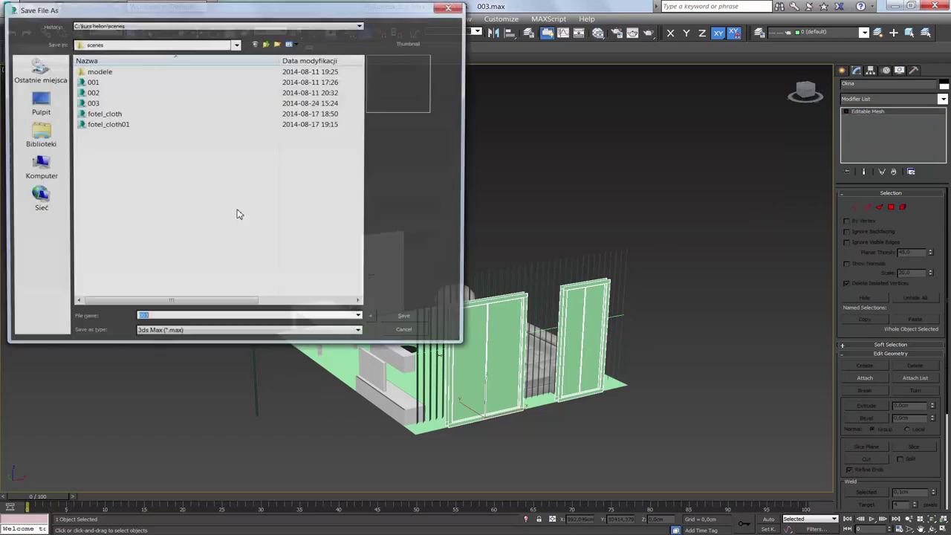
click(375, 320)
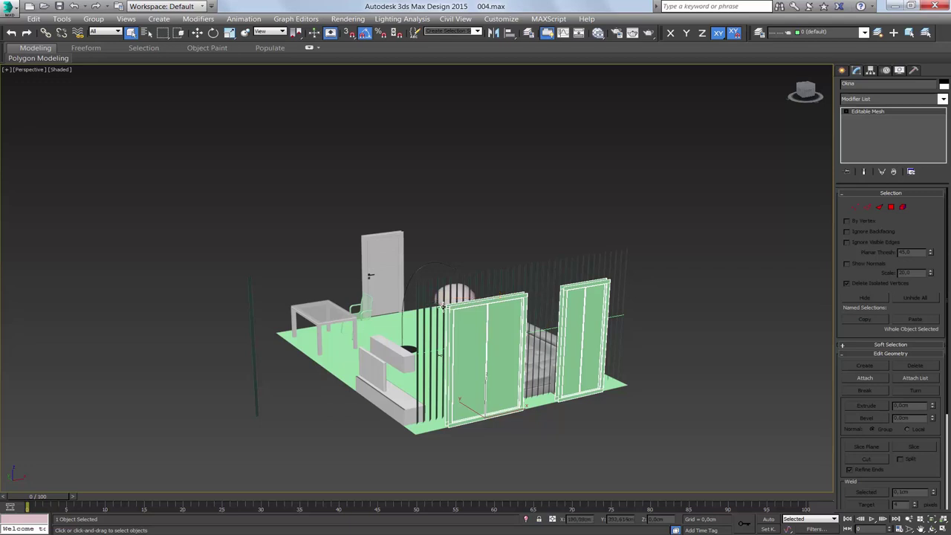
Move the chair up against the table.
alt+middle_drag(446, 294, 439, 316)
click(416, 312)
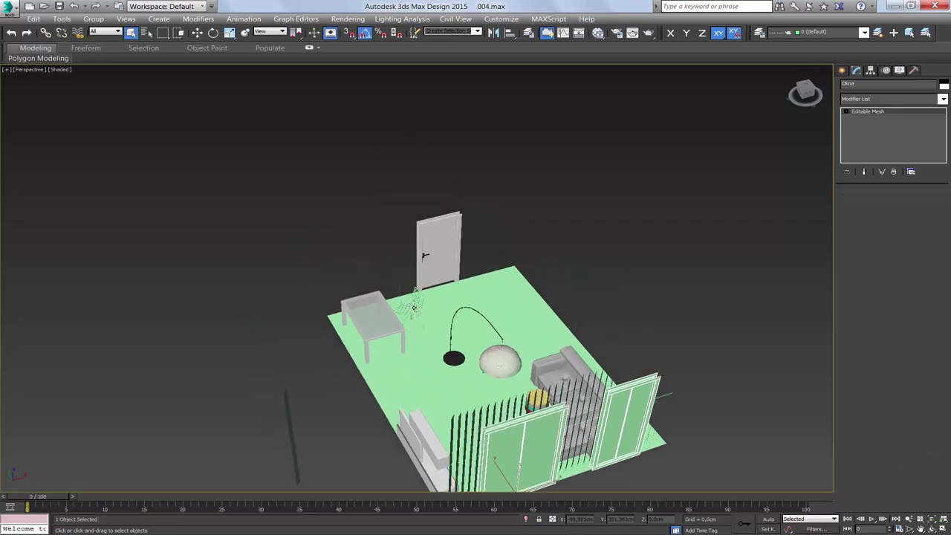
scroll(414, 311, up, 4)
key(w)
mouse_move(375, 298)
mouse_down()
mouse_move(357, 283)
mouse_move(377, 289)
mouse_move(362, 299)
mouse_up()
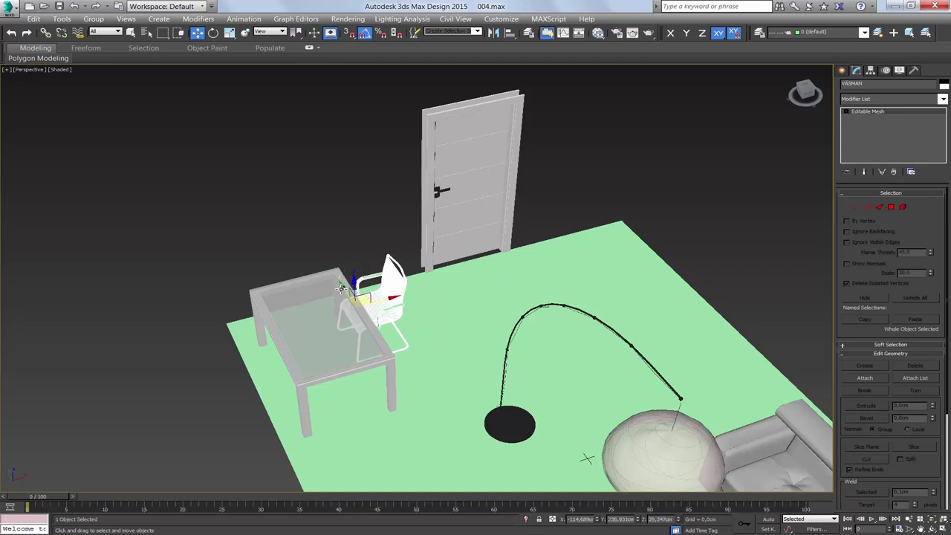
Shift-drag an instanced chair copy, VASMAN001, beside the original, discarding an accidental table copy.
click(342, 290)
shift+drag(349, 296, 347, 300)
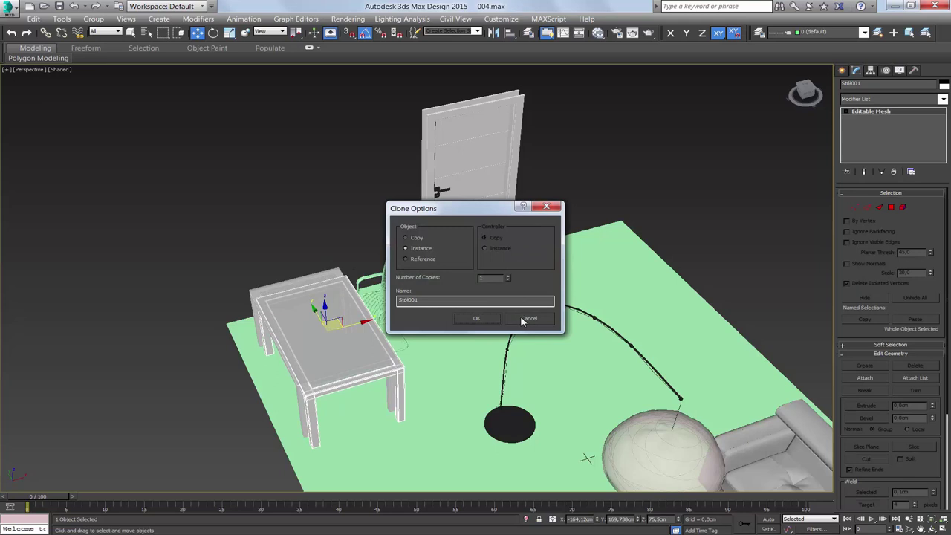
click(521, 319)
click(401, 311)
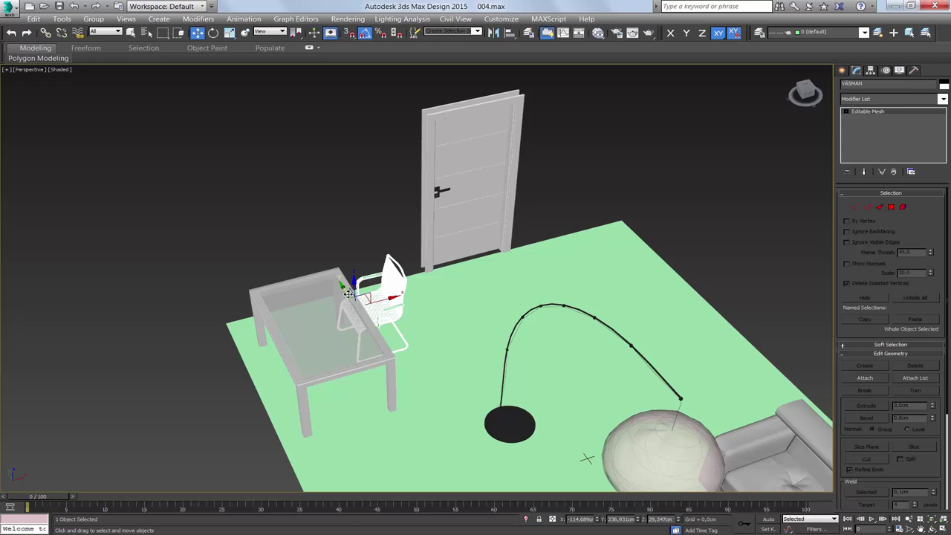
shift+drag(348, 293, 369, 333)
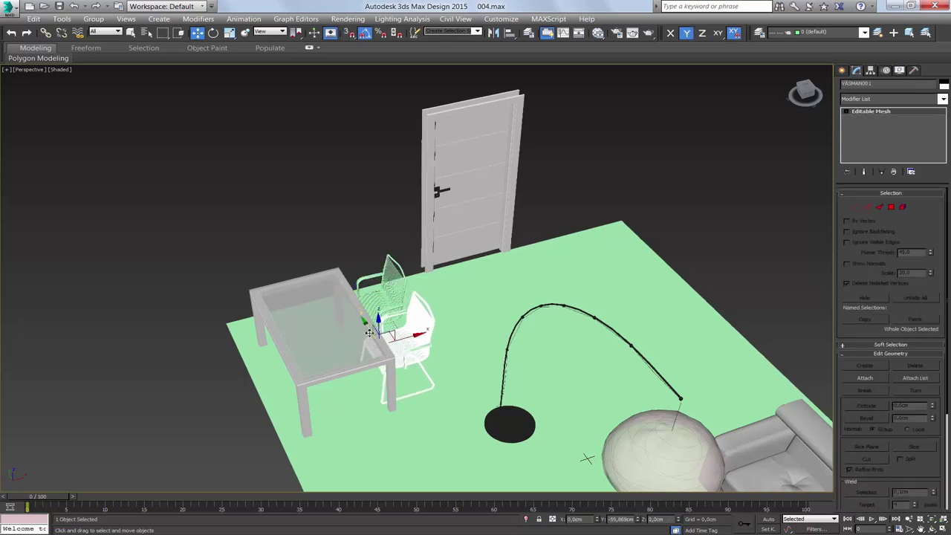
shift+drag(370, 333, 370, 332)
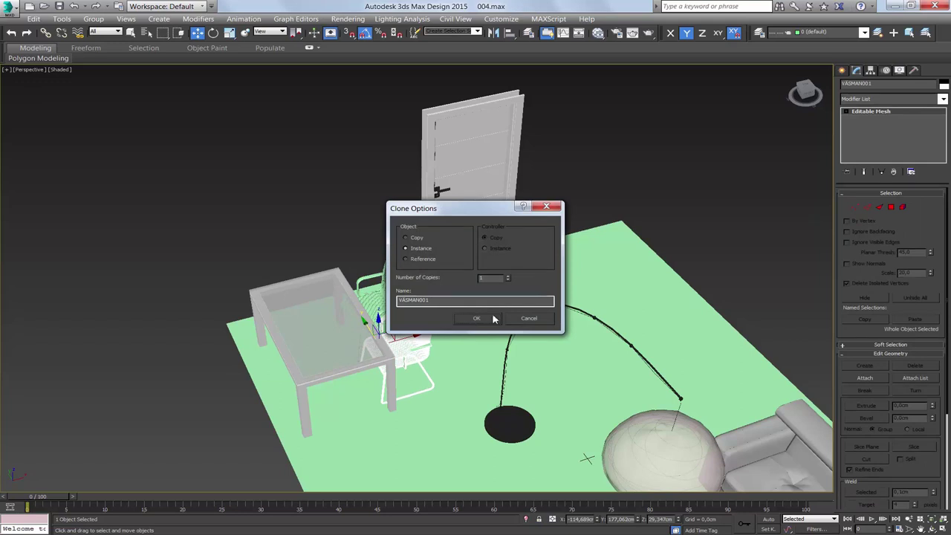
click(495, 319)
Instance both chairs rotated 180° and move the copies to the table's opposite side.
key(e)
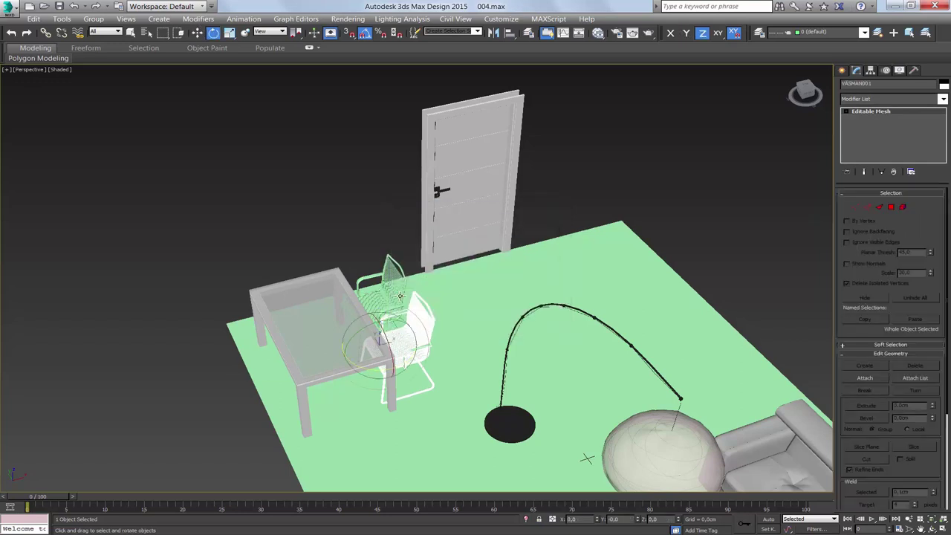
ctrl+click(397, 291)
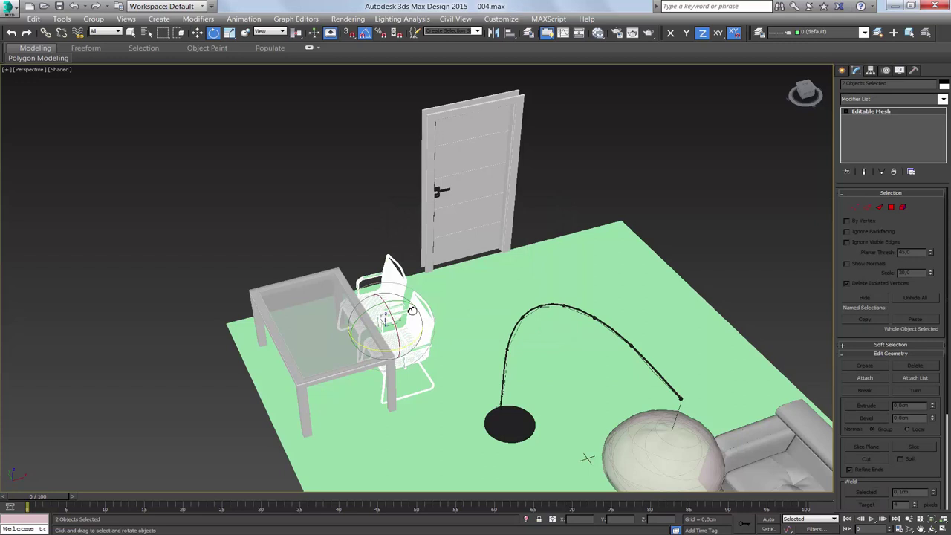
drag(398, 354, 303, 347)
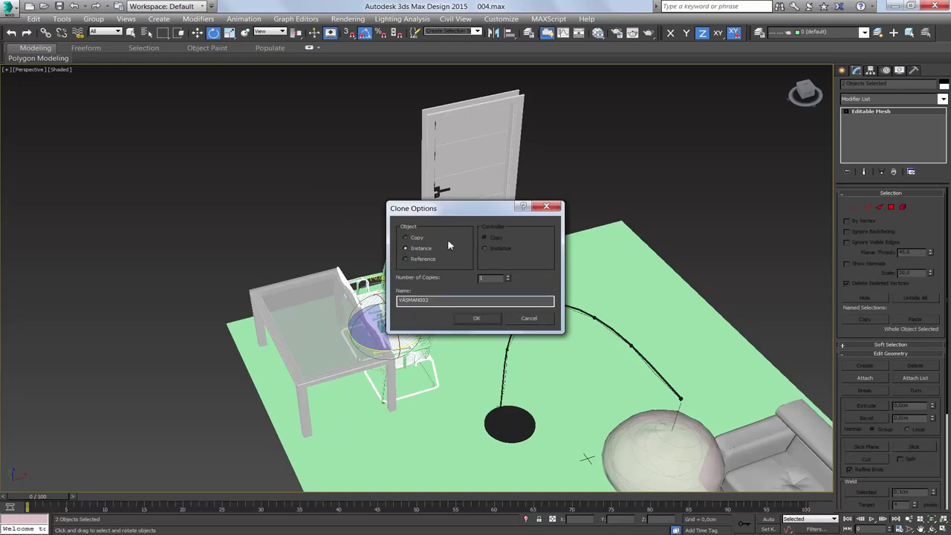
click(464, 320)
key(w)
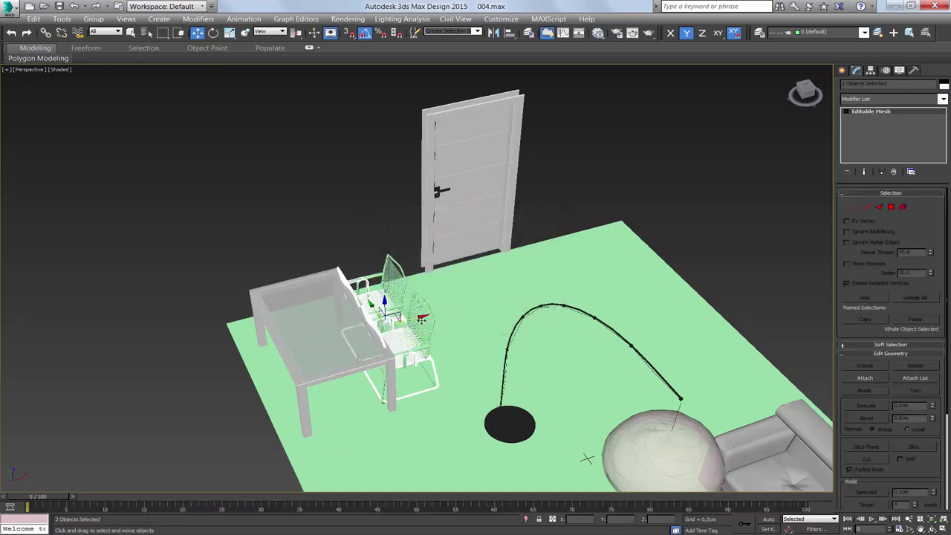
drag(421, 318, 324, 352)
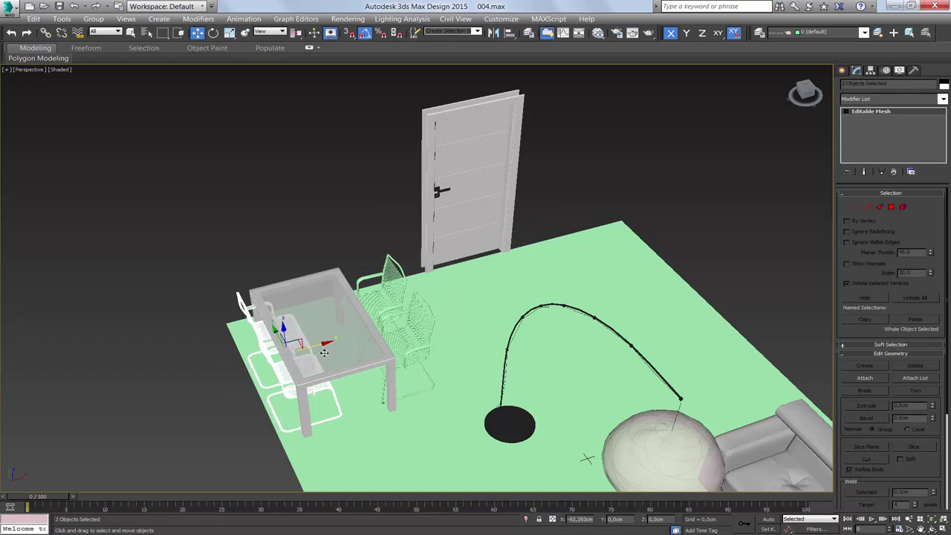
mouse_move(324, 353)
alt+middle_down()
mouse_move(293, 387)
mouse_move(418, 361)
mouse_move(520, 364)
mouse_move(467, 369)
mouse_move(468, 384)
alt+middle_up()
Select the table plus all four chairs and group them as 'stol i krzesla'.
ctrl+click(293, 296)
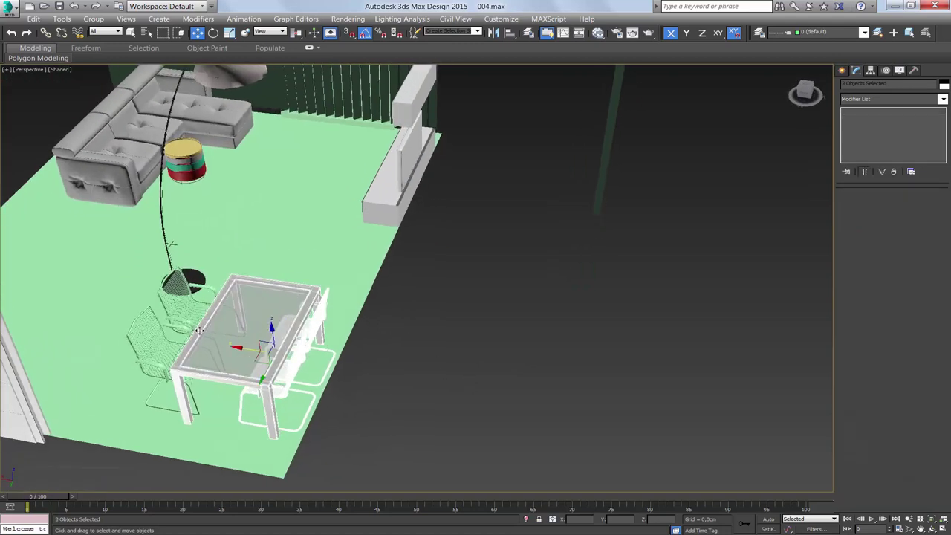
ctrl+click(186, 302)
ctrl+click(164, 339)
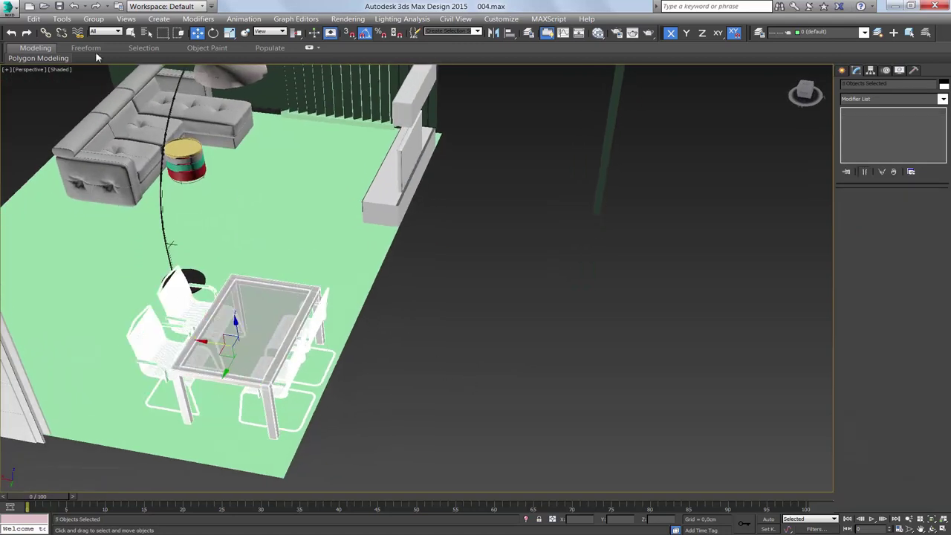
click(94, 19)
click(101, 30)
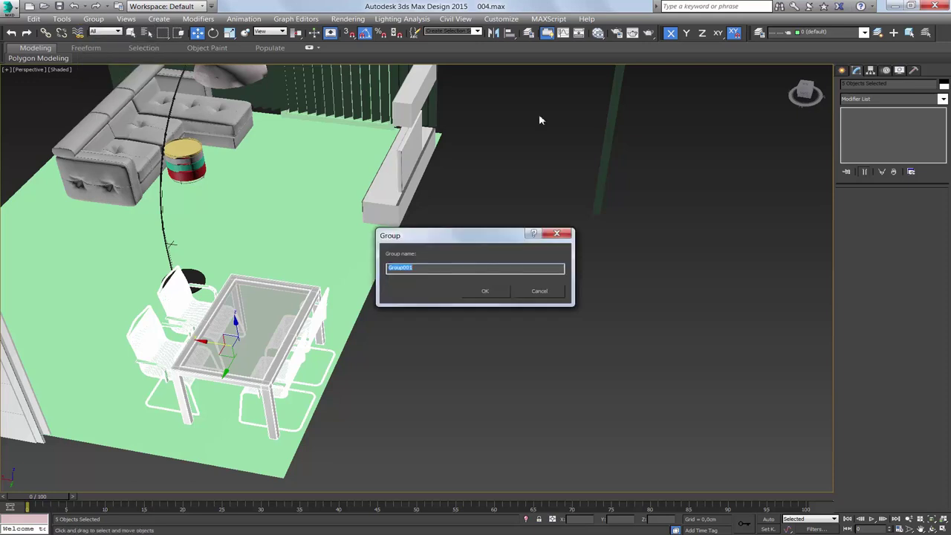
text(s)
text(la)
key(Return)
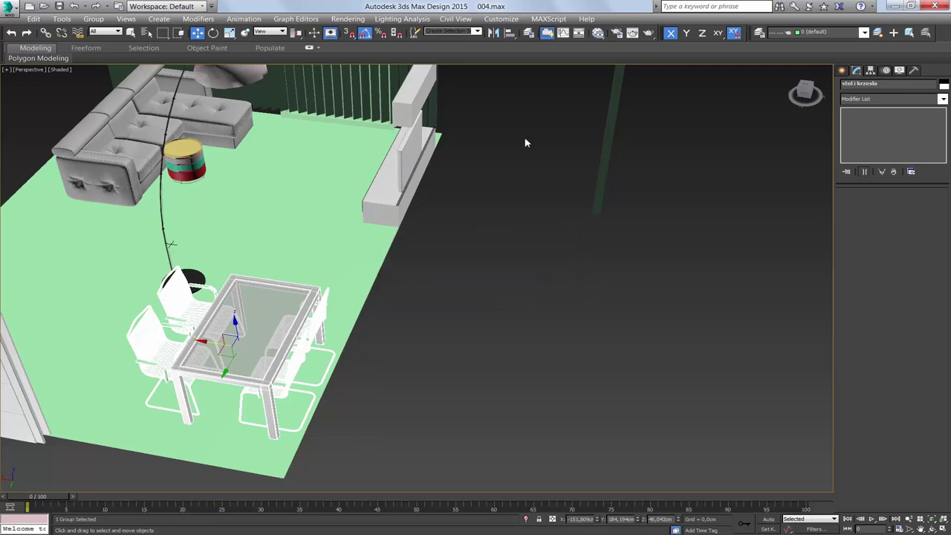
mouse_move(535, 254)
alt+middle_down()
mouse_move(550, 275)
mouse_move(530, 303)
mouse_move(594, 365)
alt+middle_up()
Select the Okna window, zoom out, and show the Modifier List dropdown.
click(598, 367)
scroll(598, 367, down, 3)
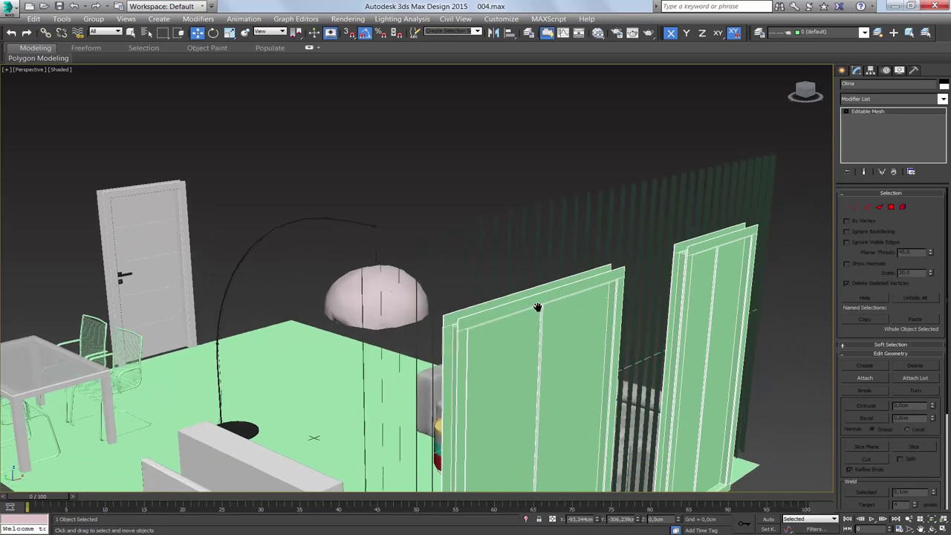
scroll(598, 367, down, 4)
scroll(597, 367, down, 3)
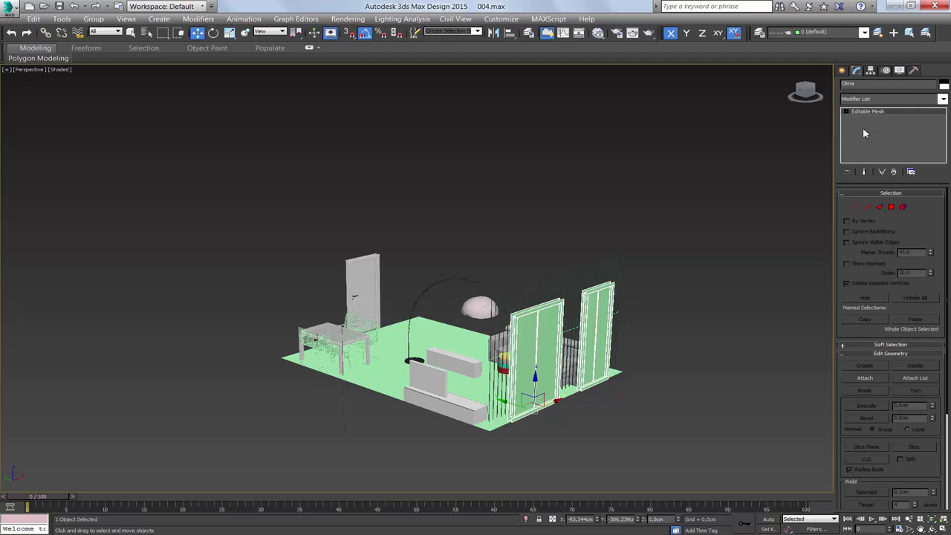
click(901, 99)
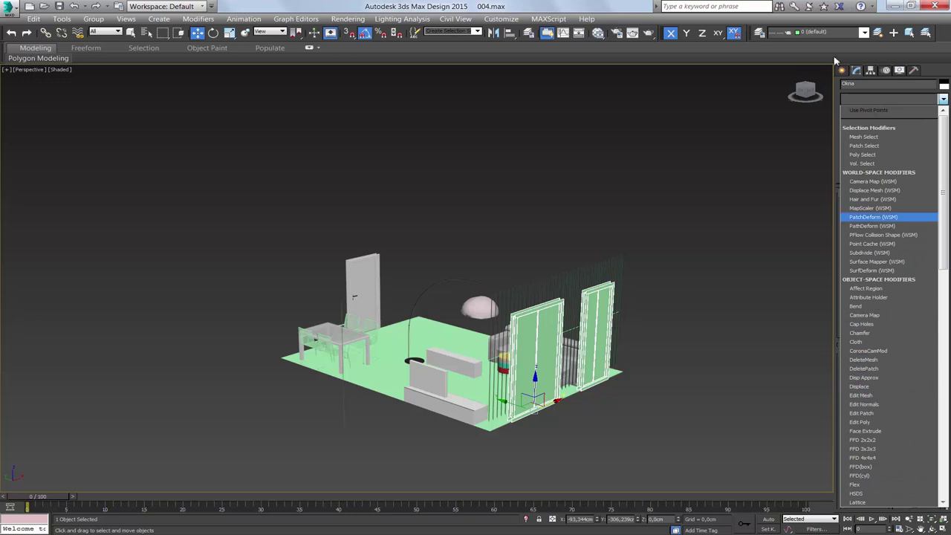